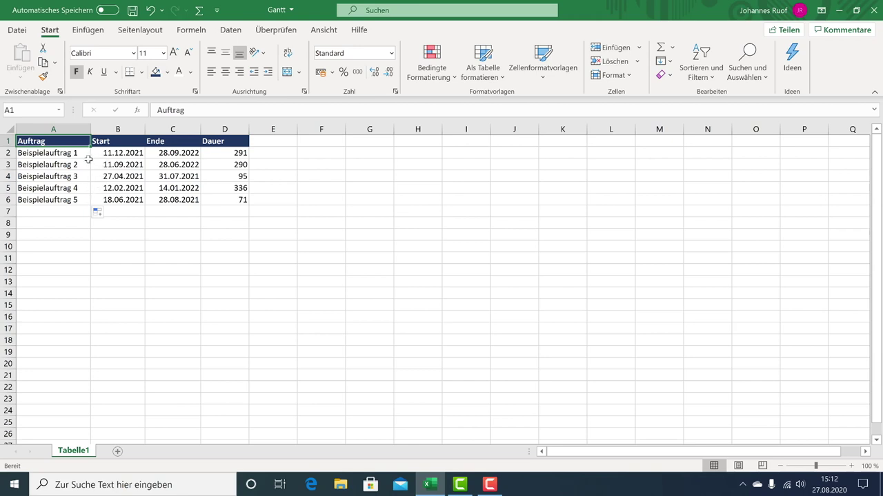
Step: Select A1:B6 (Auftrag and Start), then add D1:D6 (Dauer) to the selection
click(67, 155)
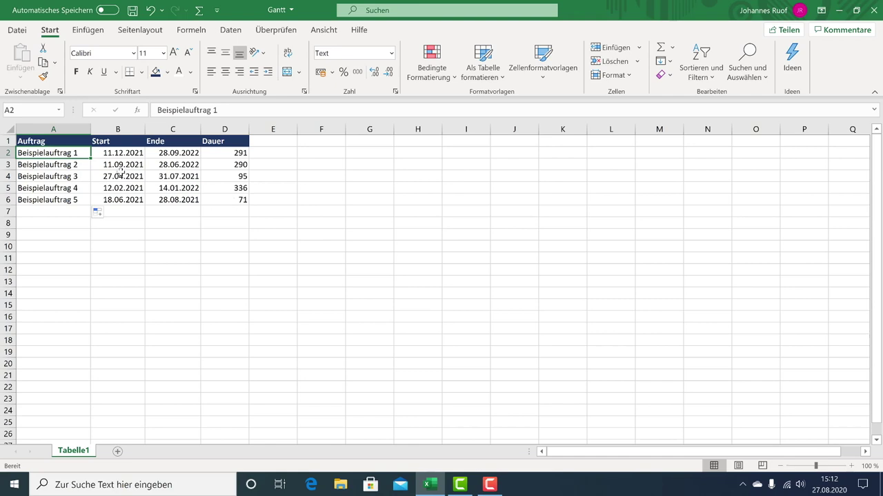
drag(41, 141, 122, 200)
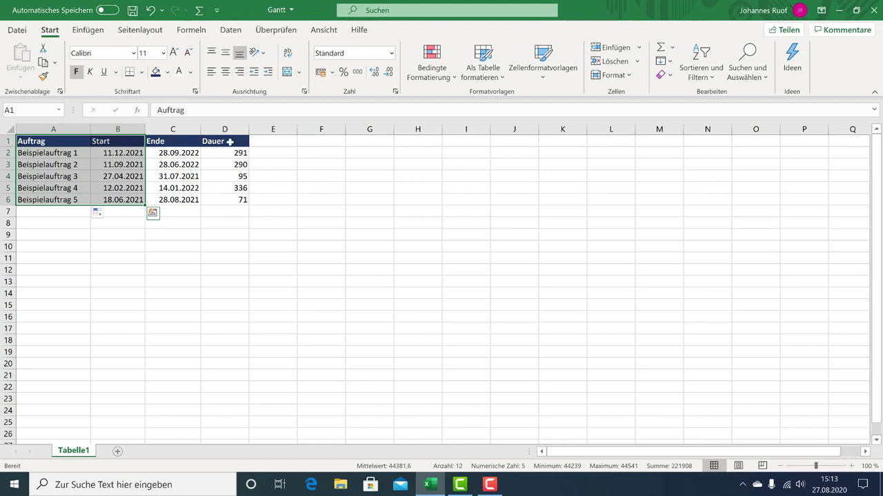
ctrl+drag(231, 143, 234, 200)
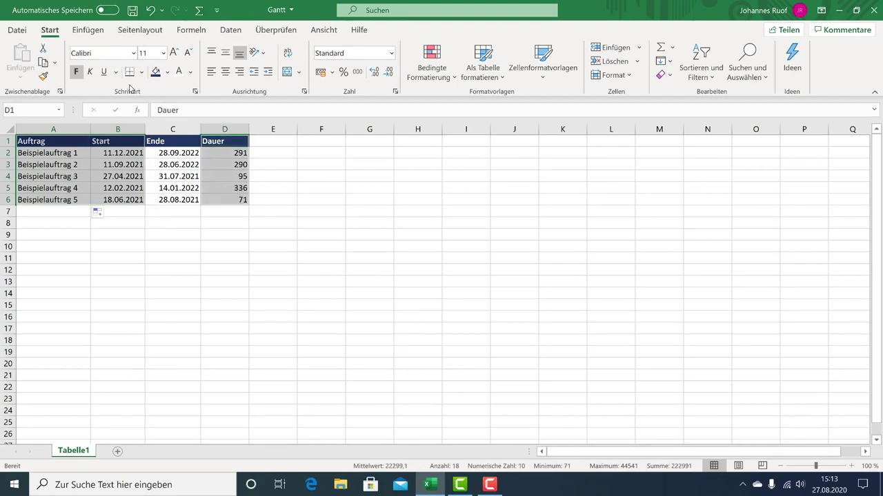
Step: Insert a bar chart of the selected data using Recommended Charts > All Charts > Bar
click(89, 32)
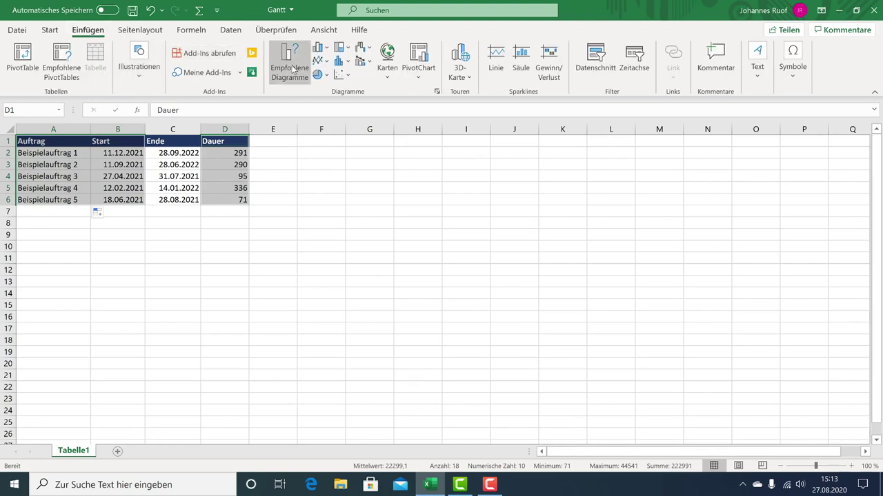
click(367, 62)
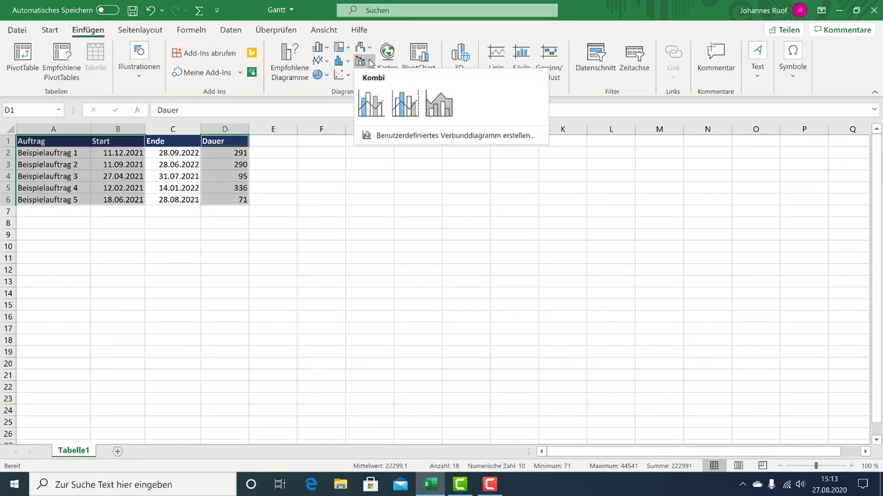
click(369, 62)
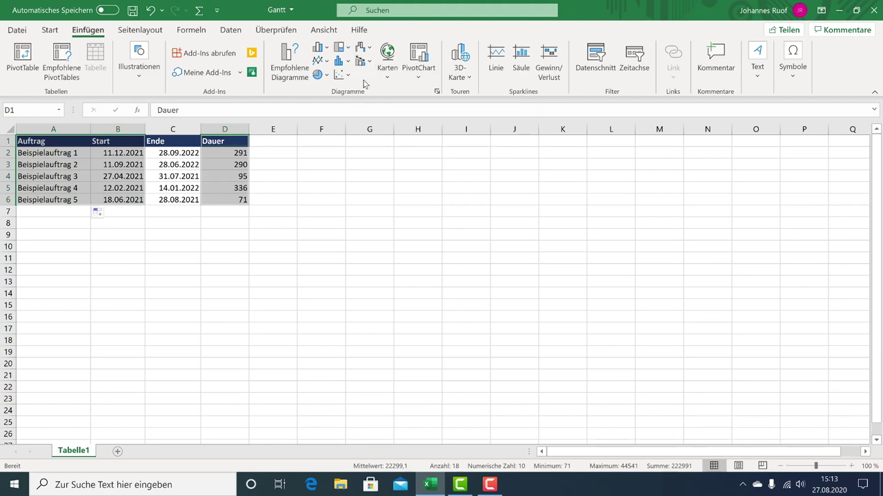
click(289, 61)
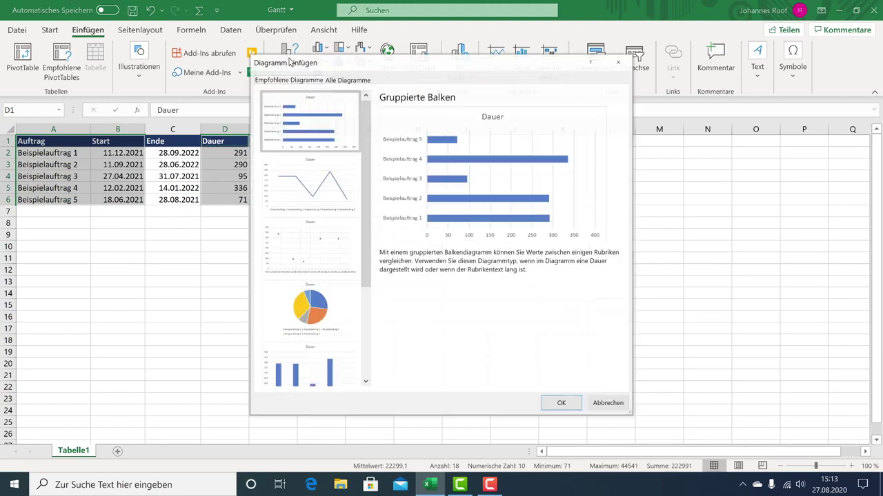
click(350, 82)
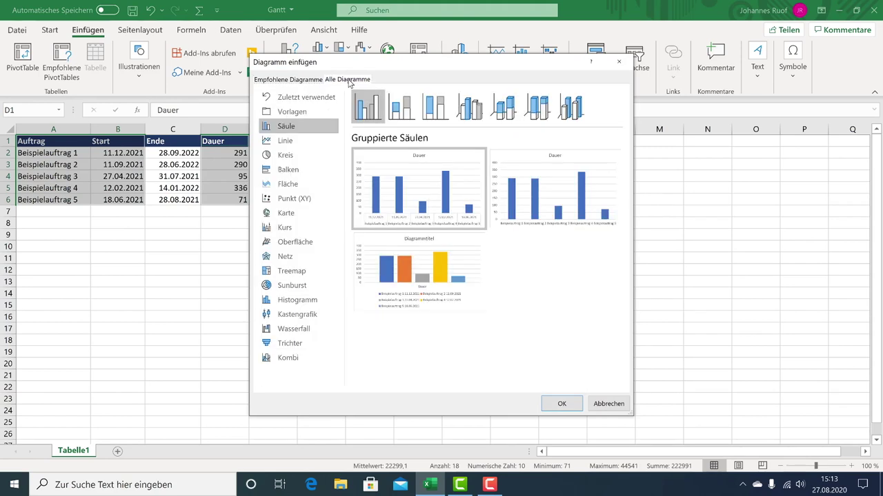
click(298, 172)
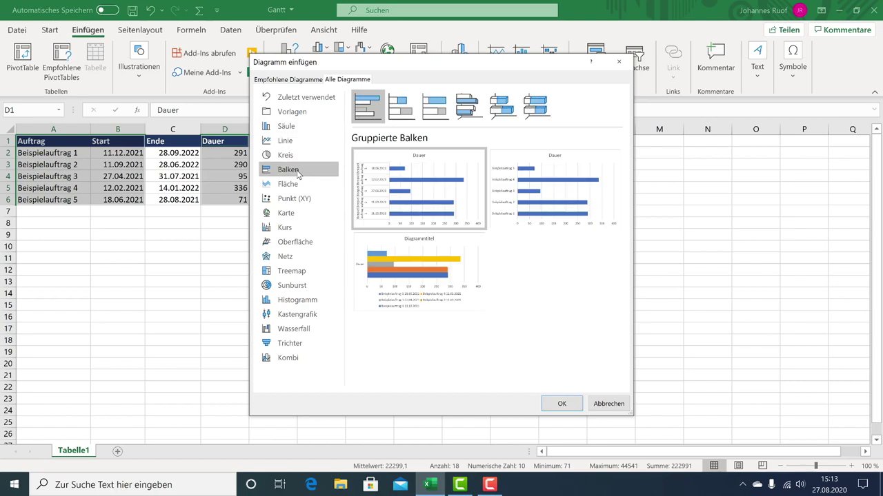
click(397, 104)
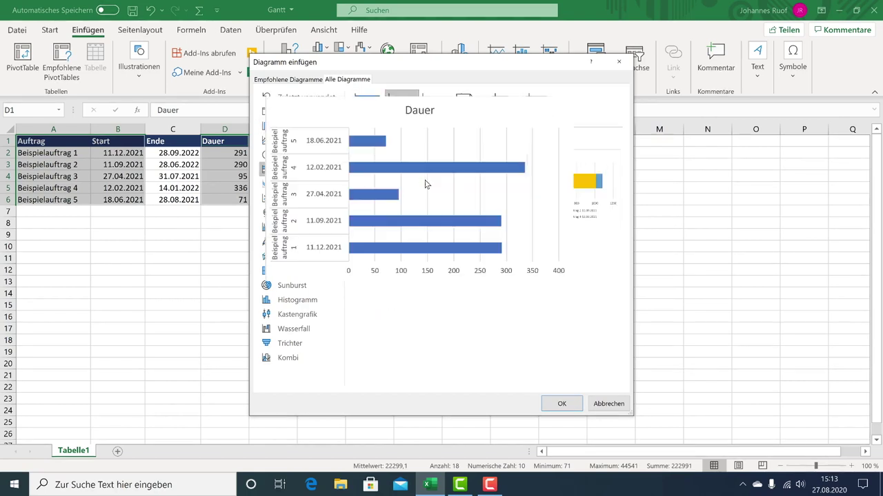
click(560, 404)
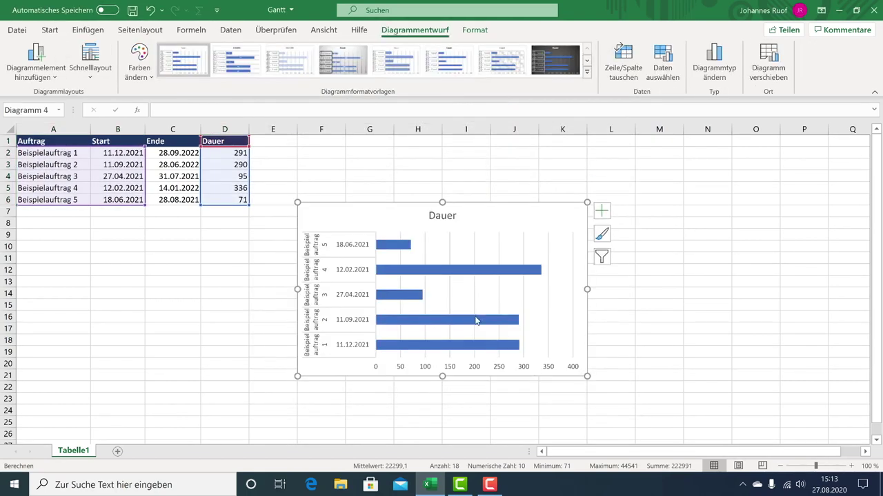
Step: Move the chart beside the table and set column B's Start dates to Standard number format
drag(392, 217, 351, 158)
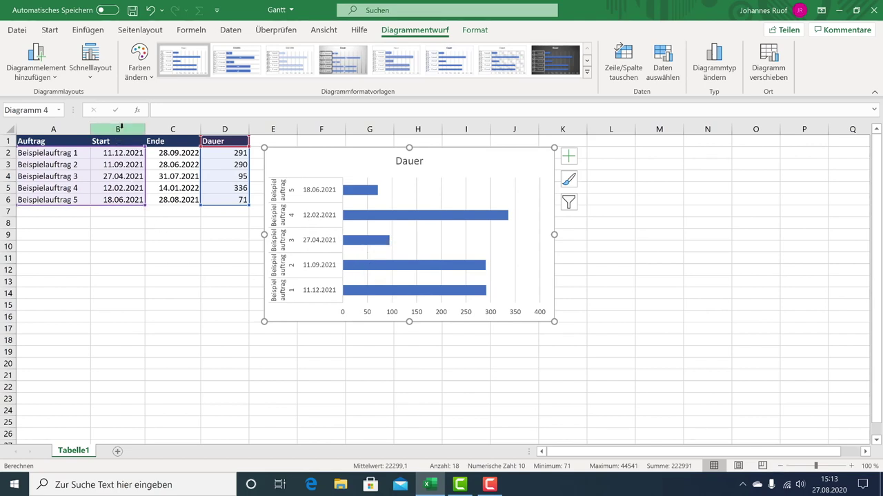
click(119, 129)
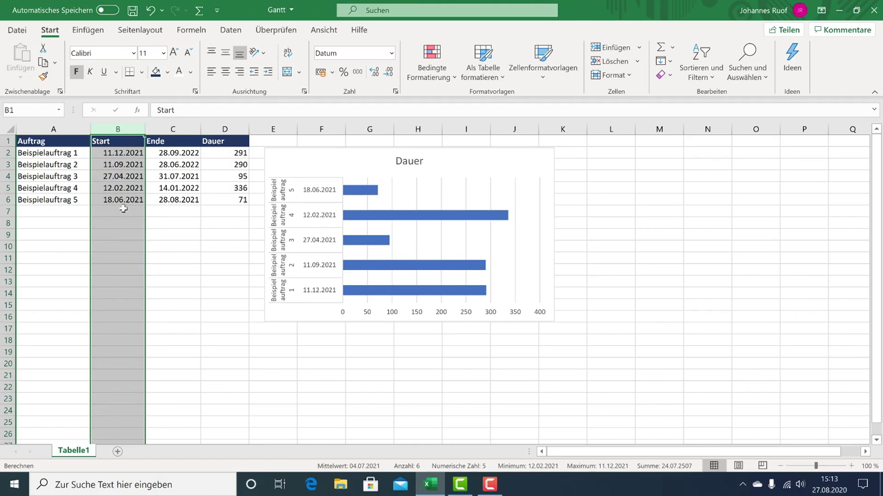
click(391, 54)
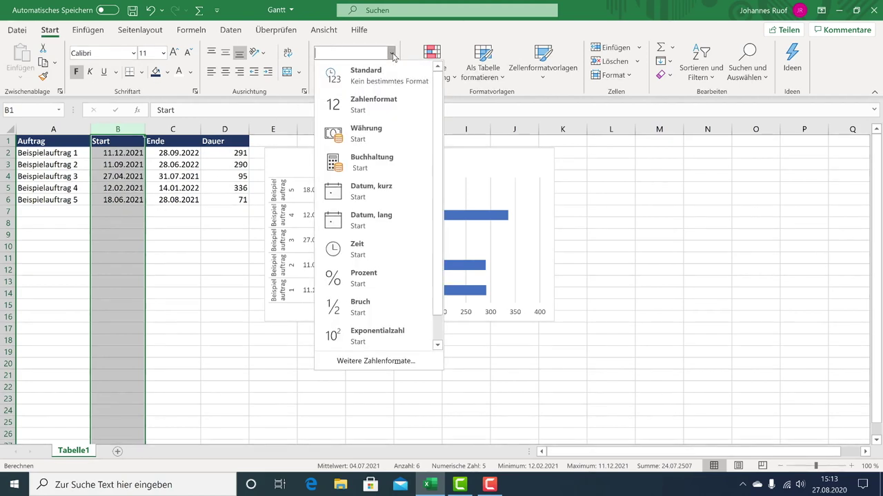
click(384, 81)
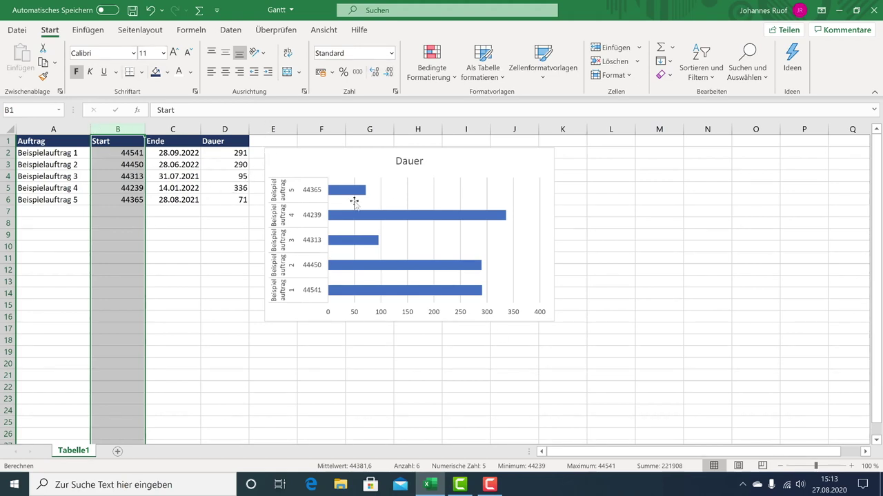
click(504, 159)
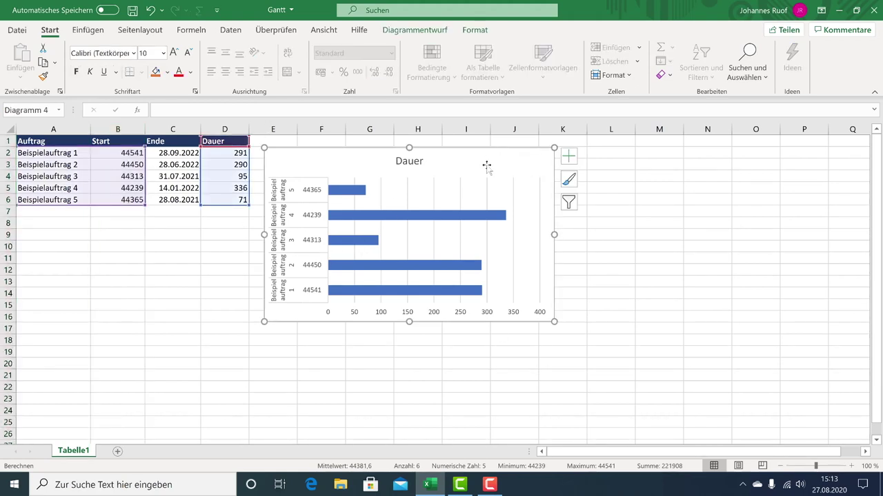
click(413, 33)
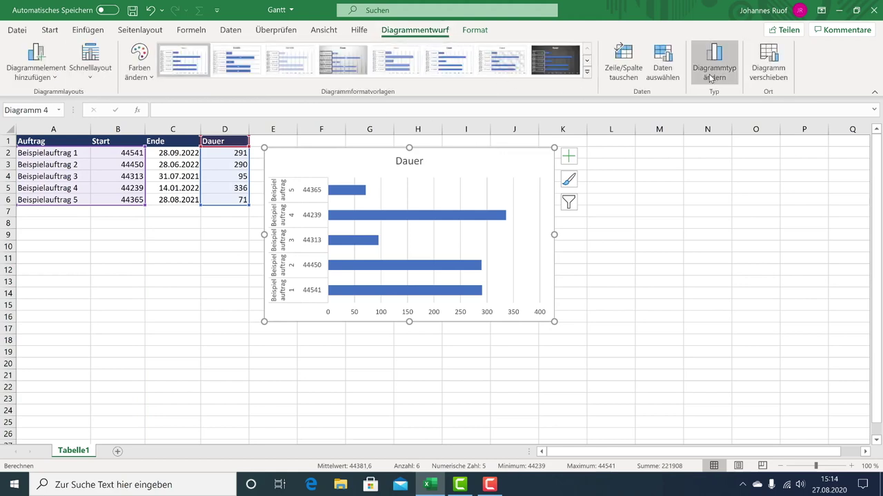
Step: Change the chart type to the recommended Stacked Bar, giving blue Start and orange Dauer segments
click(711, 77)
click(289, 80)
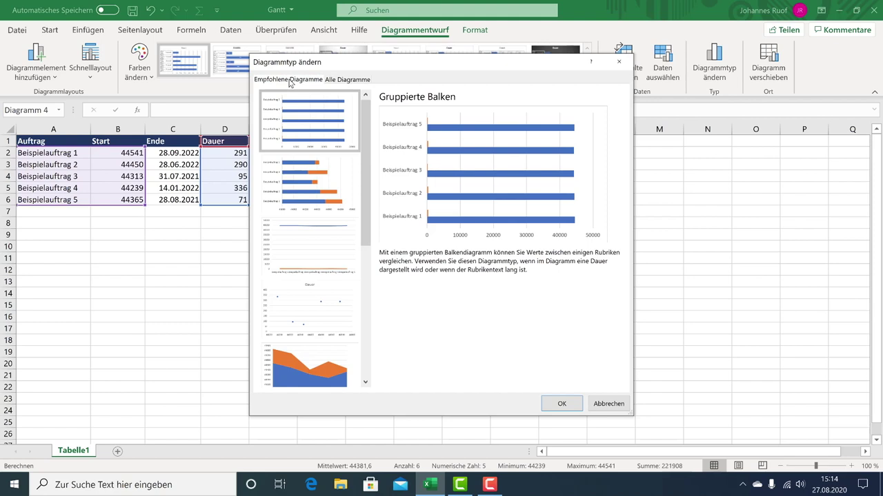
click(301, 184)
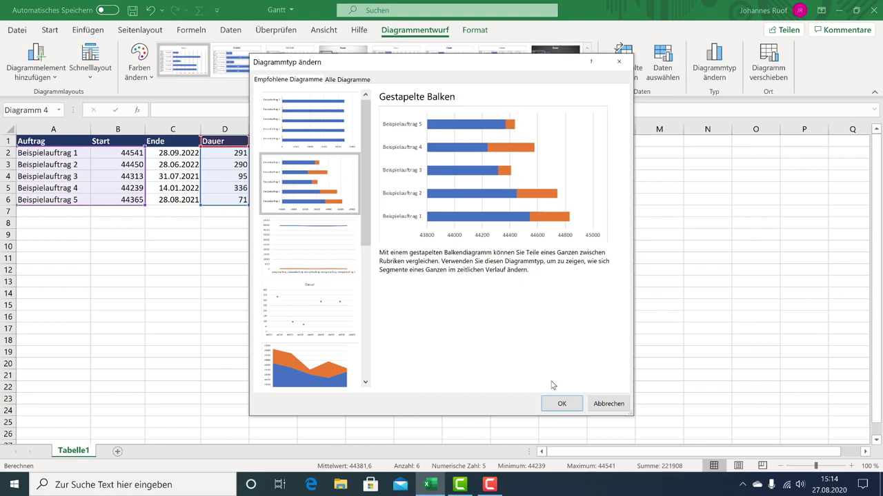
click(562, 404)
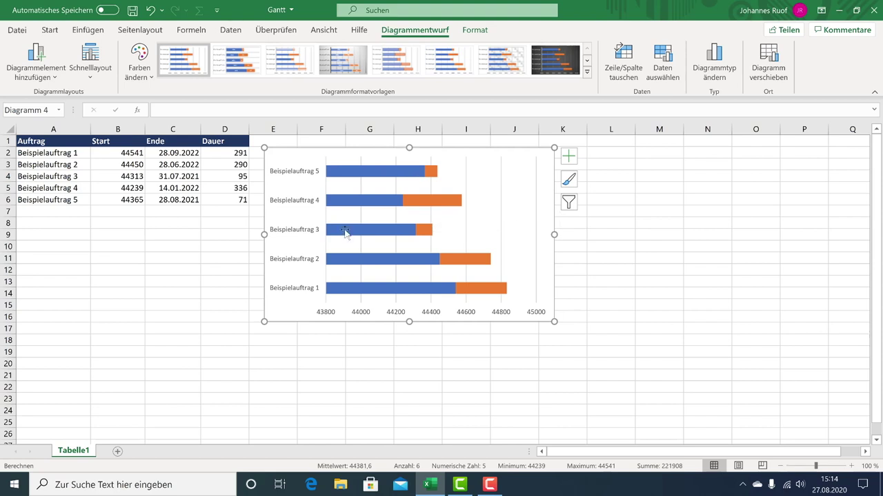
Step: Return column B to short Date format and select the blue Start series in the chart
click(127, 128)
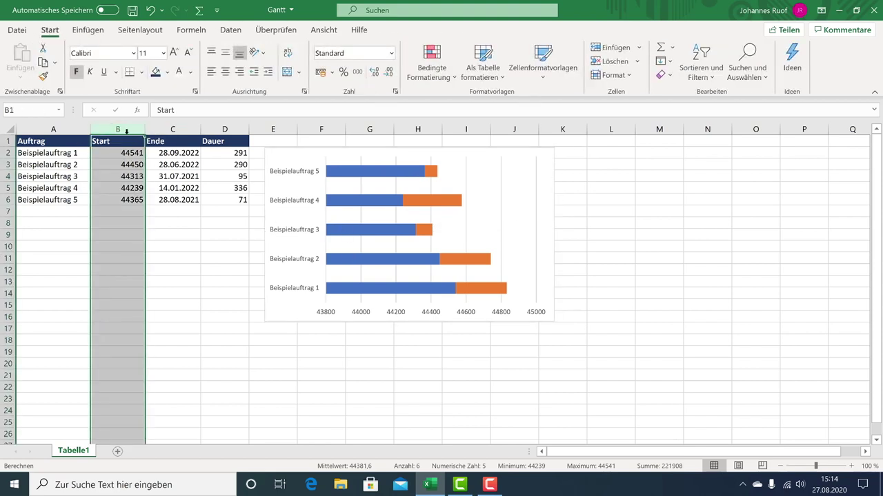
click(391, 52)
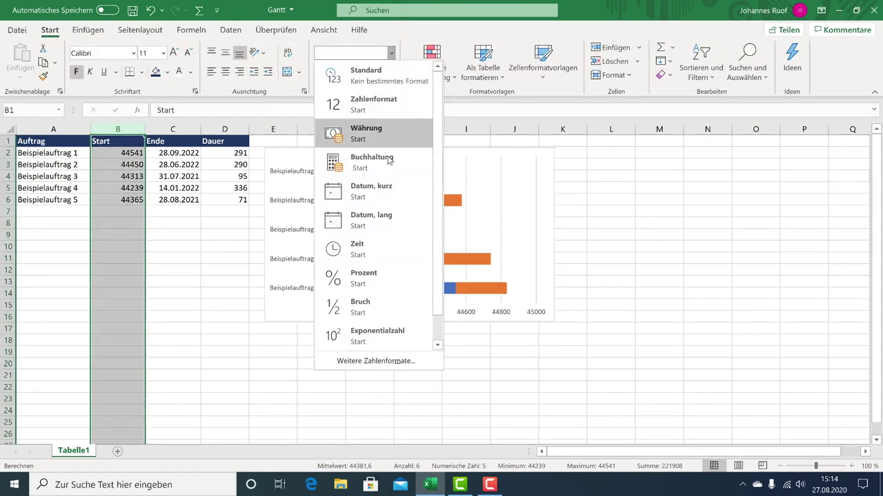
click(385, 193)
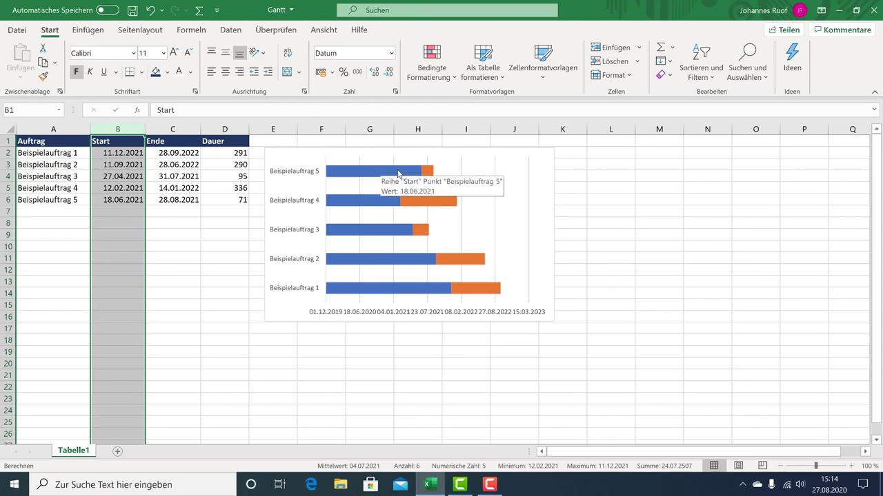
mouse_move(429, 178)
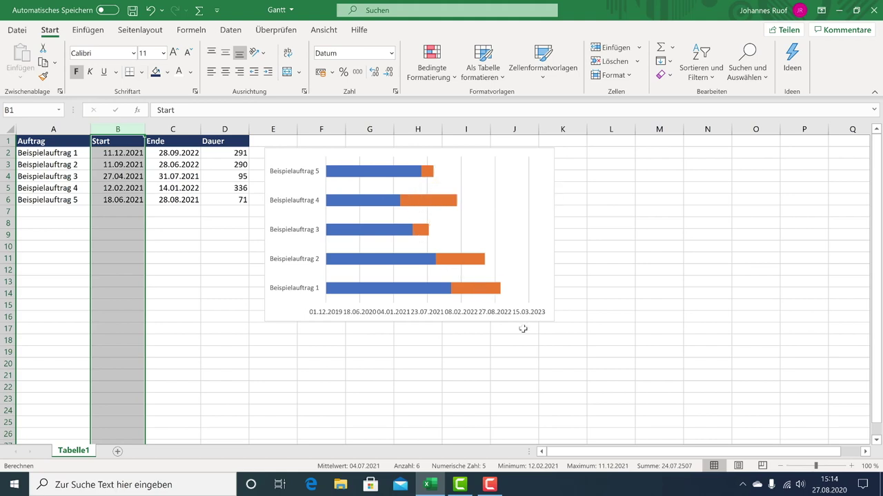
click(356, 175)
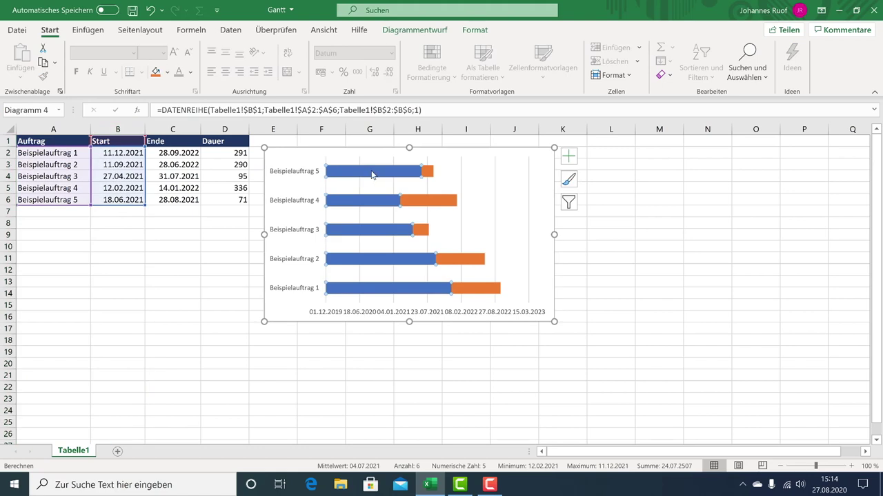
Step: Give the Start series No Fill and No Line so only the orange Dauer bars show
double_click(379, 174)
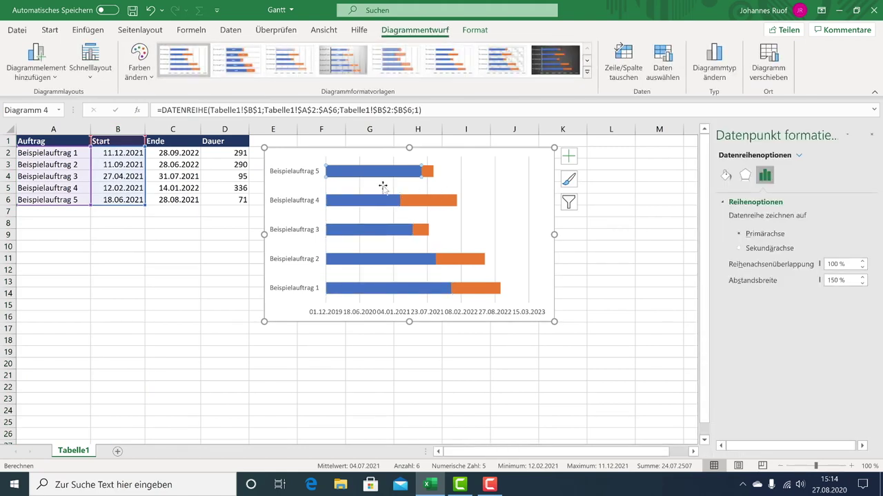
click(431, 188)
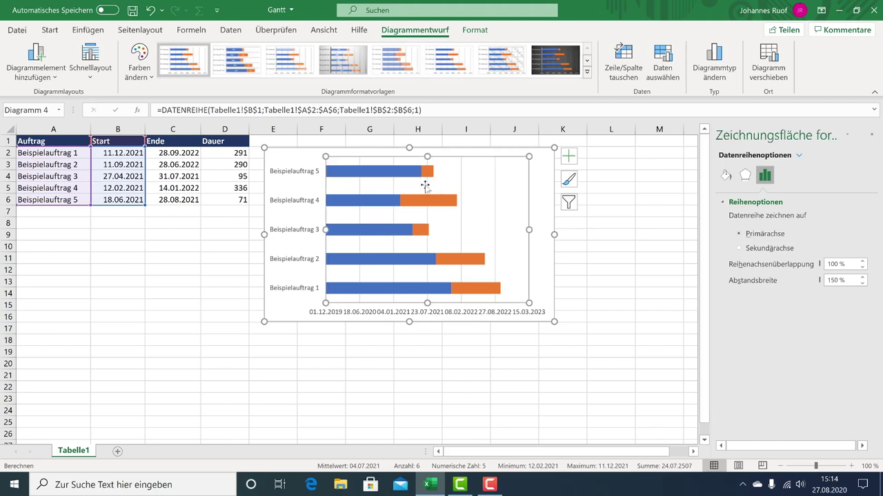
click(392, 175)
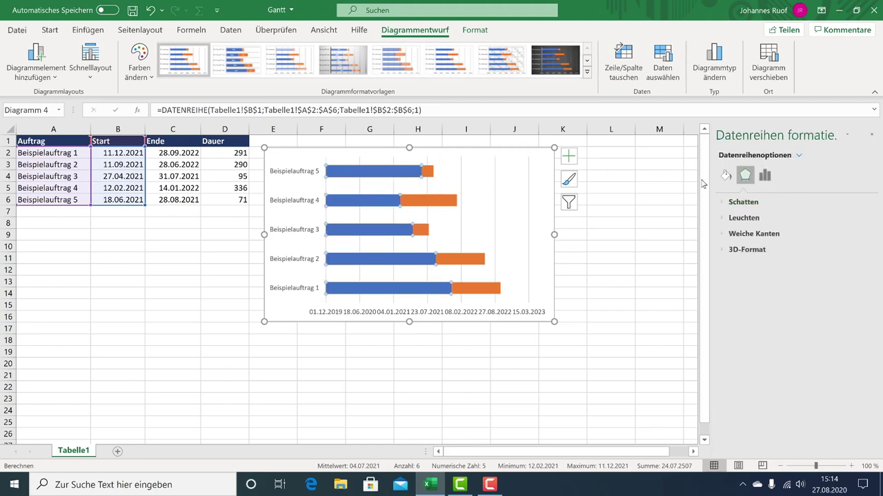
click(725, 178)
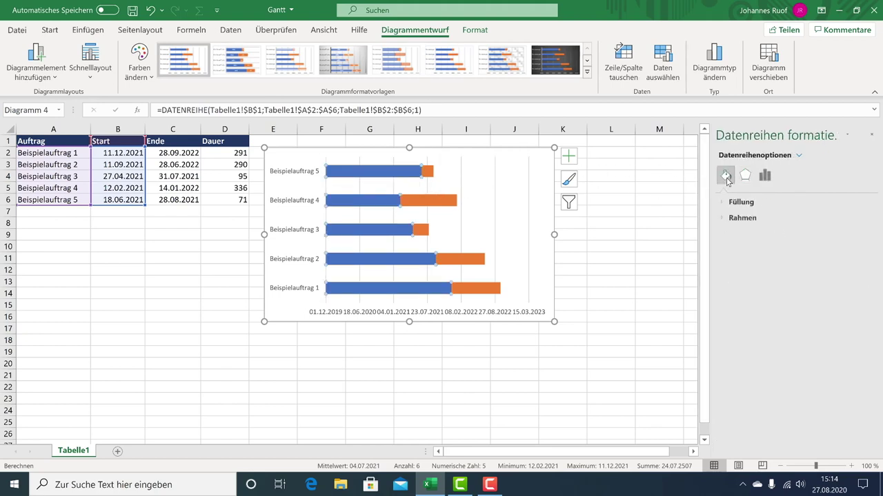
click(724, 203)
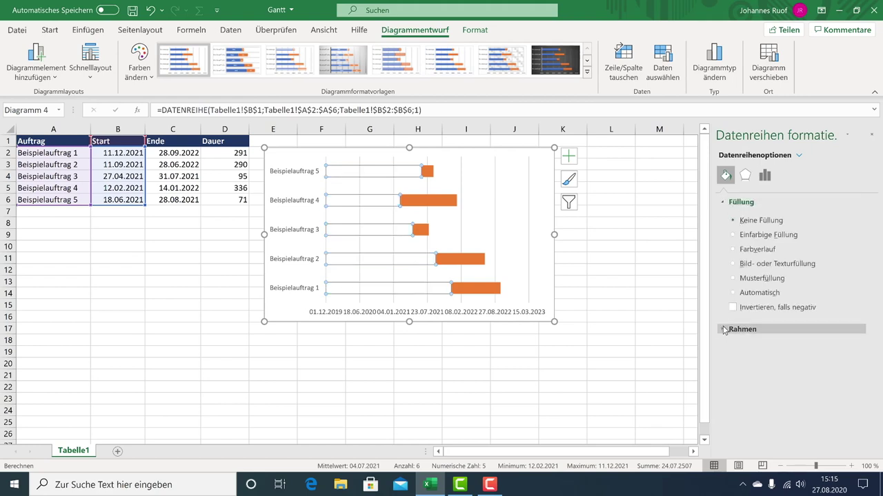
click(723, 329)
click(740, 347)
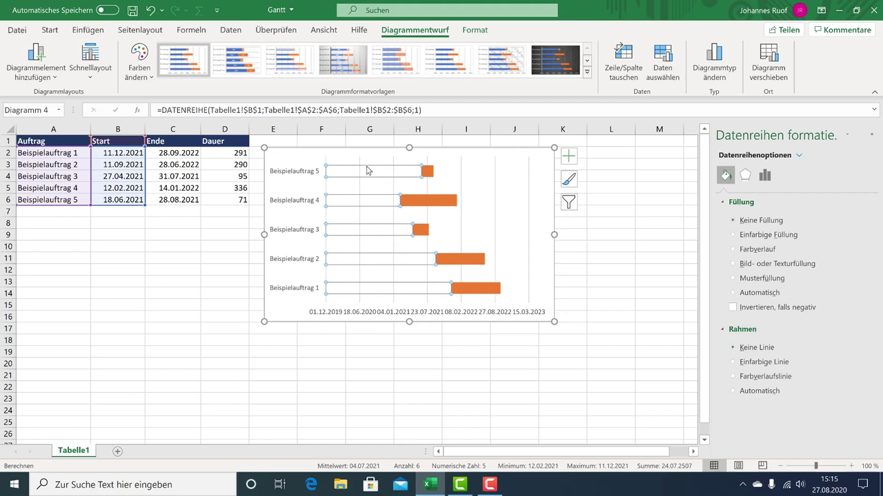
click(505, 213)
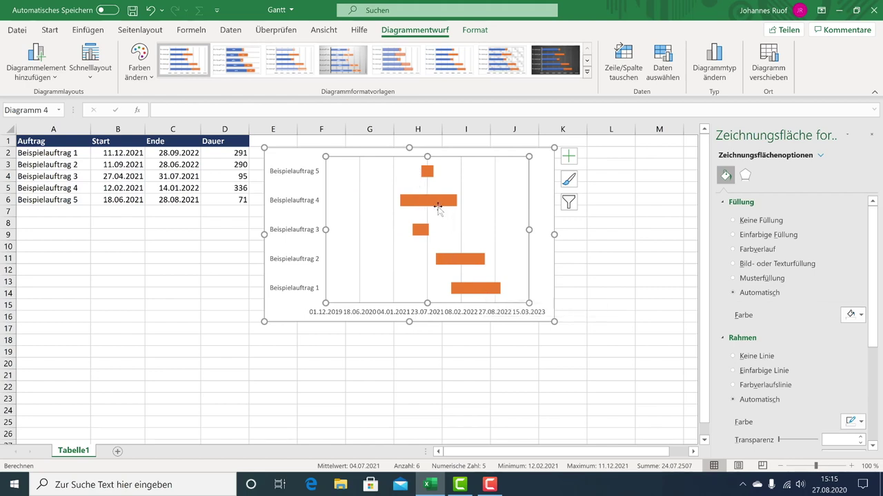
click(357, 314)
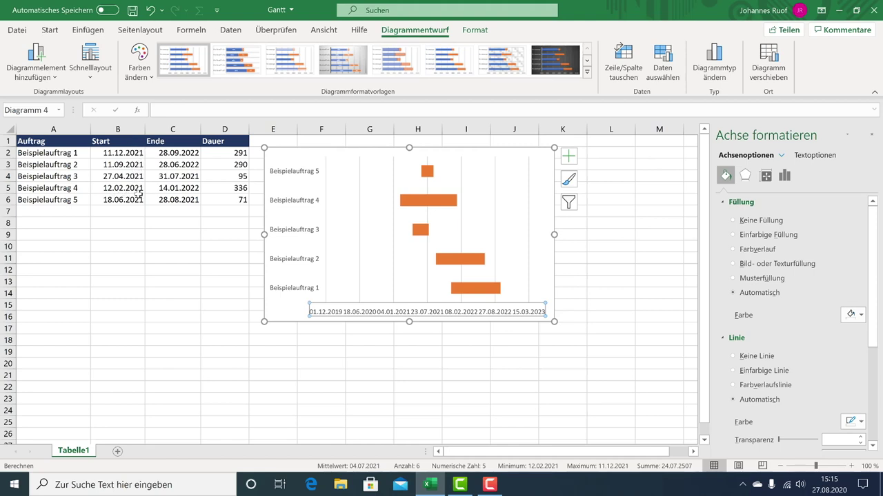
Step: Set the horizontal date axis Minimum bound to 44228 (01.02.2021)
click(784, 176)
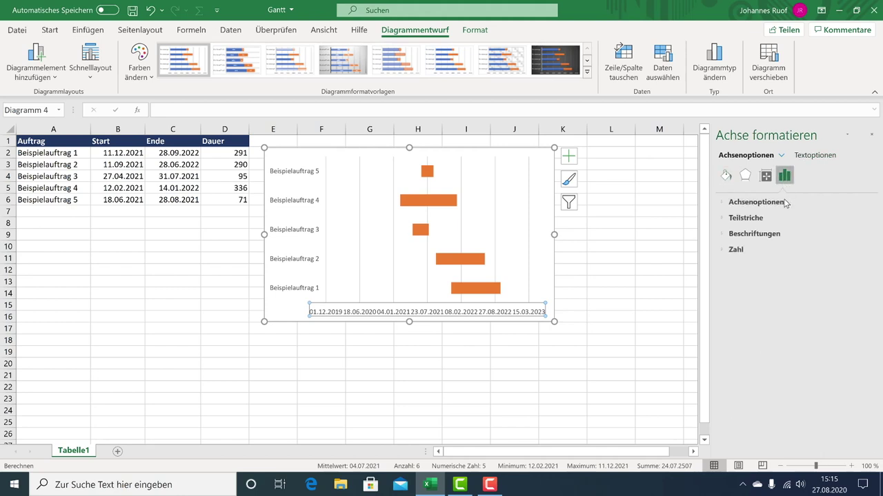
click(721, 203)
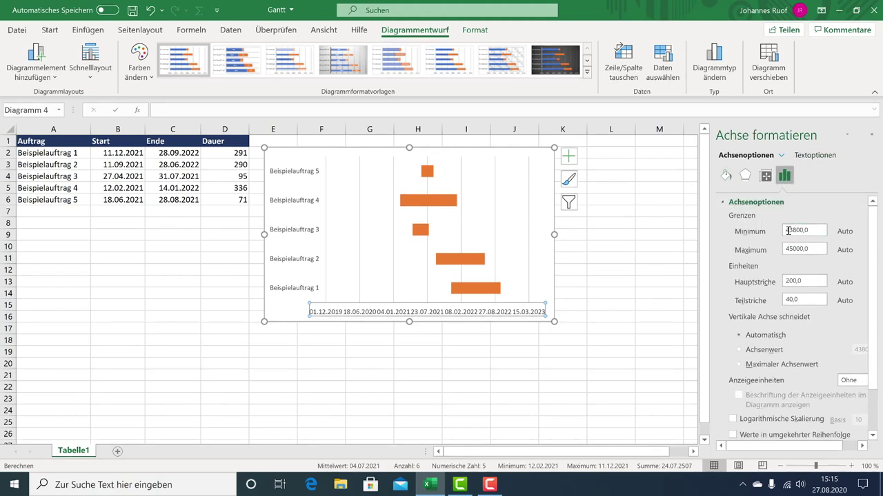
double_click(787, 231)
text(0)
key(Return)
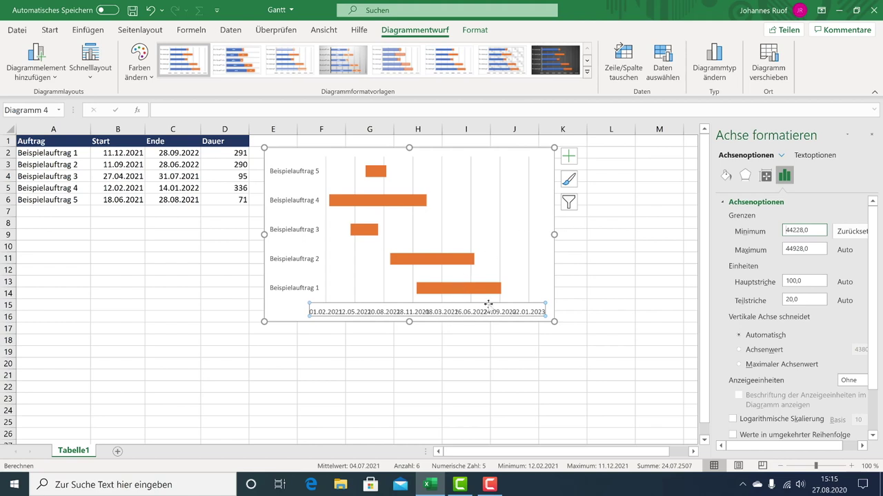
Step: Angle the date axis labels counterclockwise and close the Format Axis pane
click(50, 31)
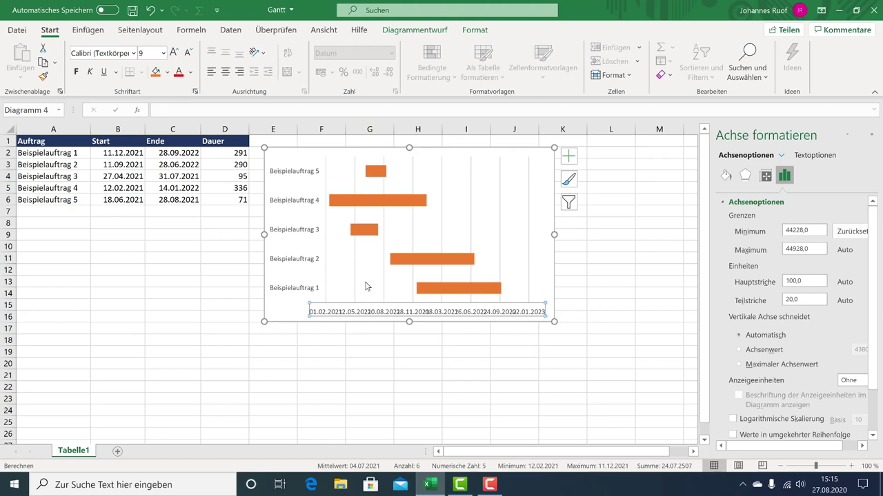
click(262, 54)
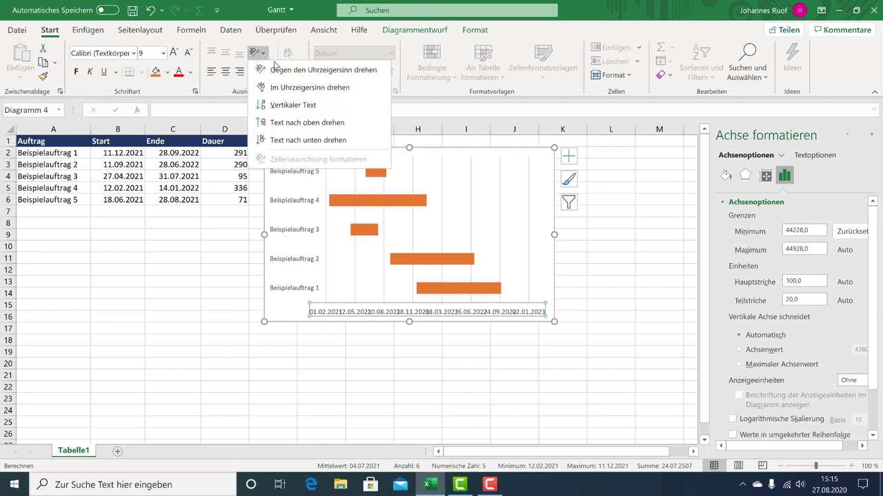
click(279, 69)
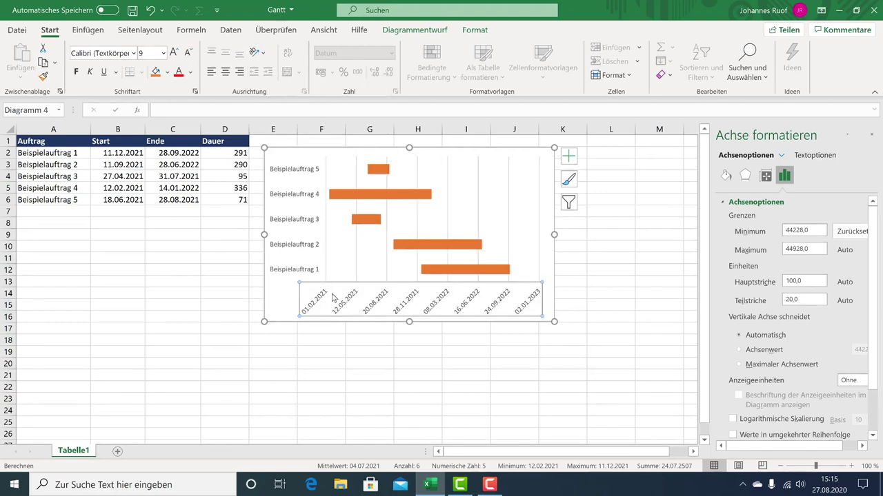
click(872, 138)
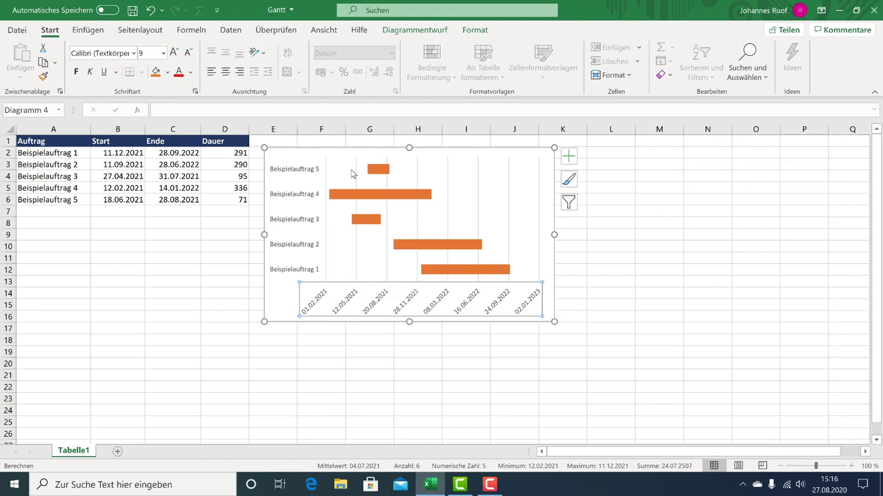
mouse_move(352, 174)
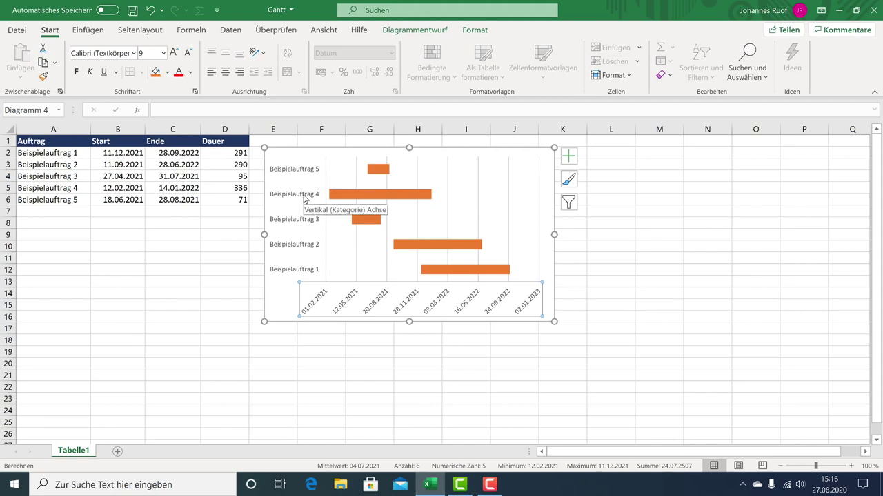
double_click(304, 200)
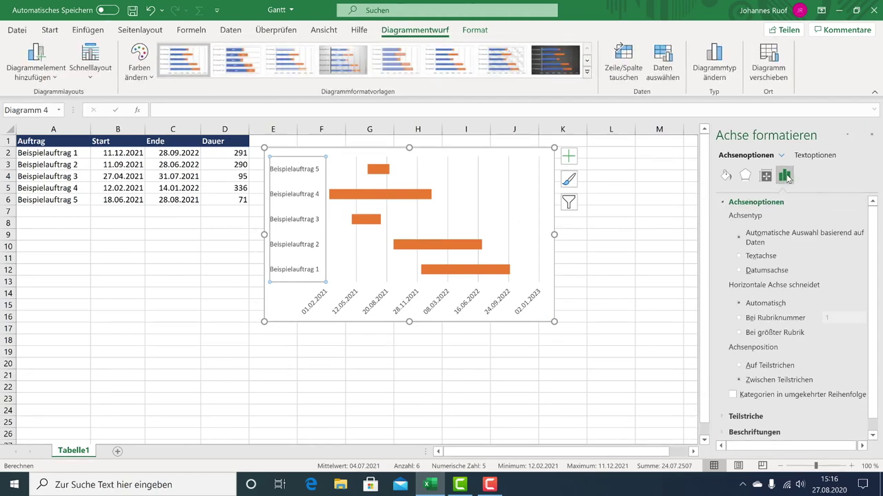
Step: Turn on Categories in reverse order for the task axis, putting Beispielauftrag 1 on top and dates along the top
click(723, 202)
click(723, 202)
click(733, 395)
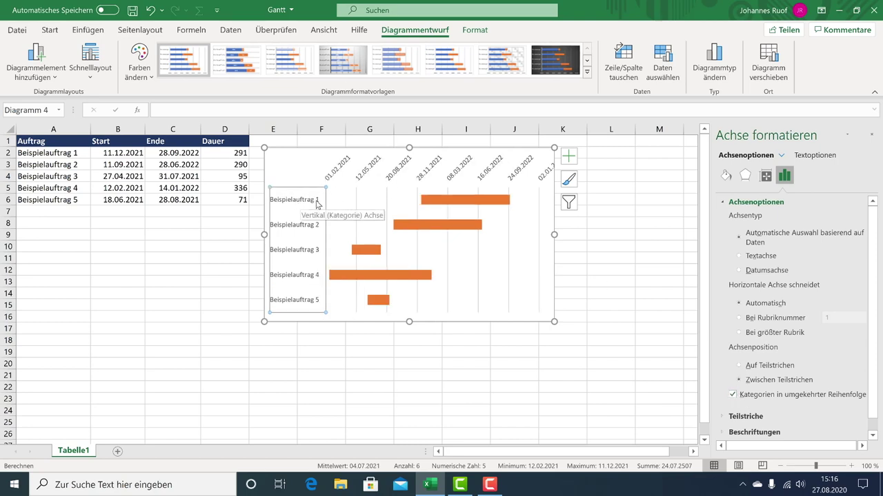
click(307, 307)
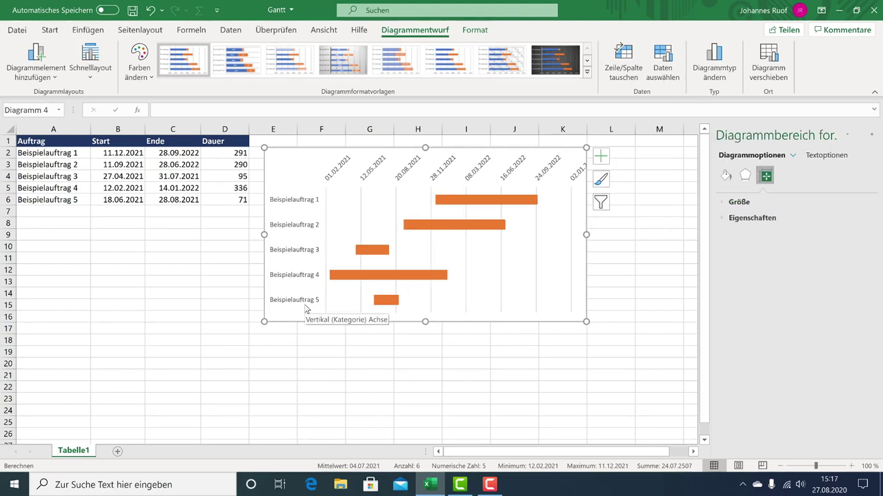